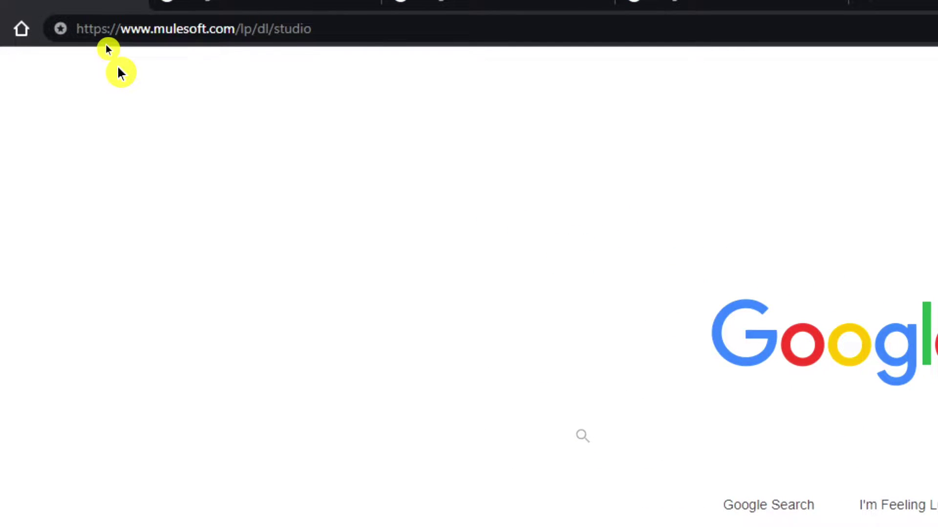
Load the MuleSoft Download Anypoint Studio 7 and Mule 4 page and highlight its heading
left_click(203, 25)
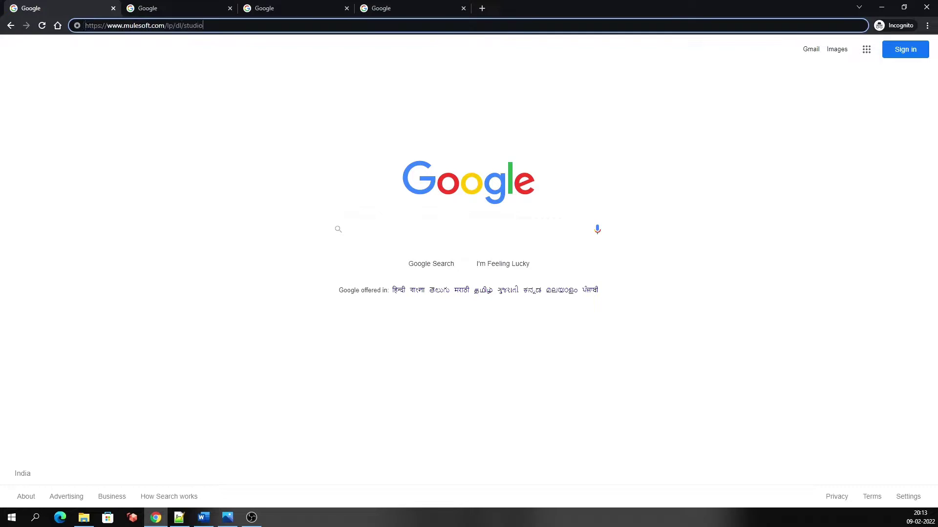
key("ctrl+a")
key("ctrl+c")
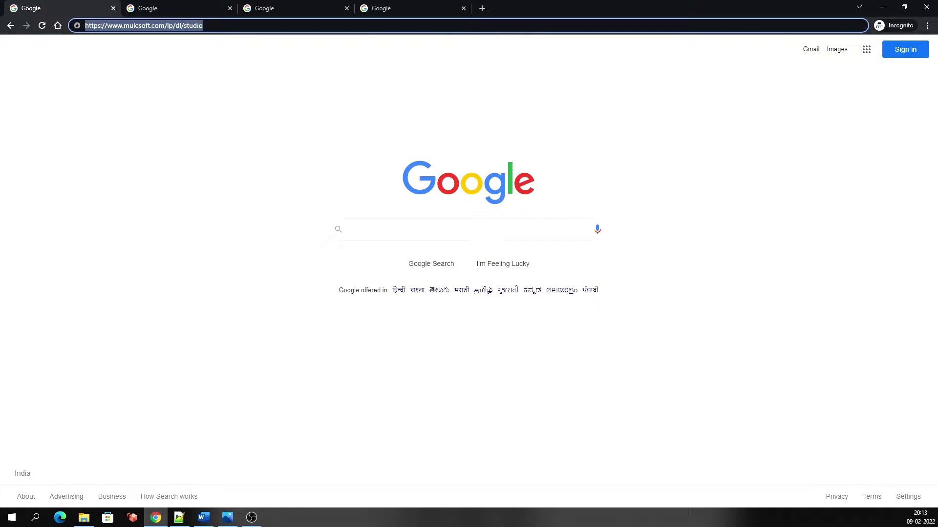
key("Return")
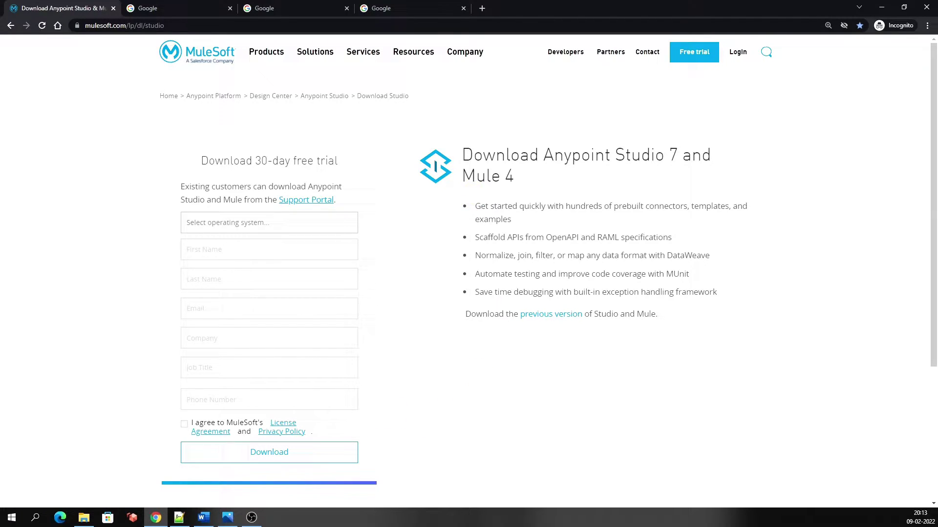
left_click_drag(463, 154, 531, 179)
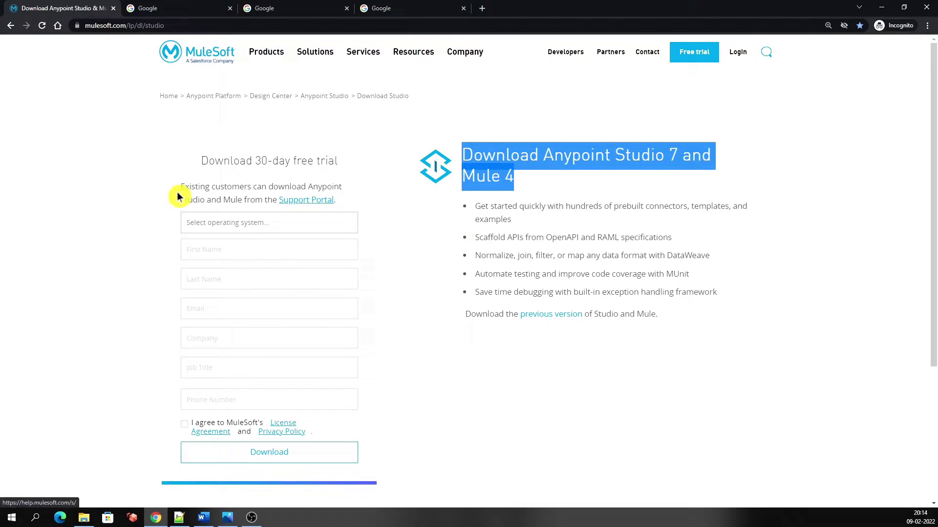
Choose Windows as the operating system on the trial form and accept the license agreement
left_click(214, 224)
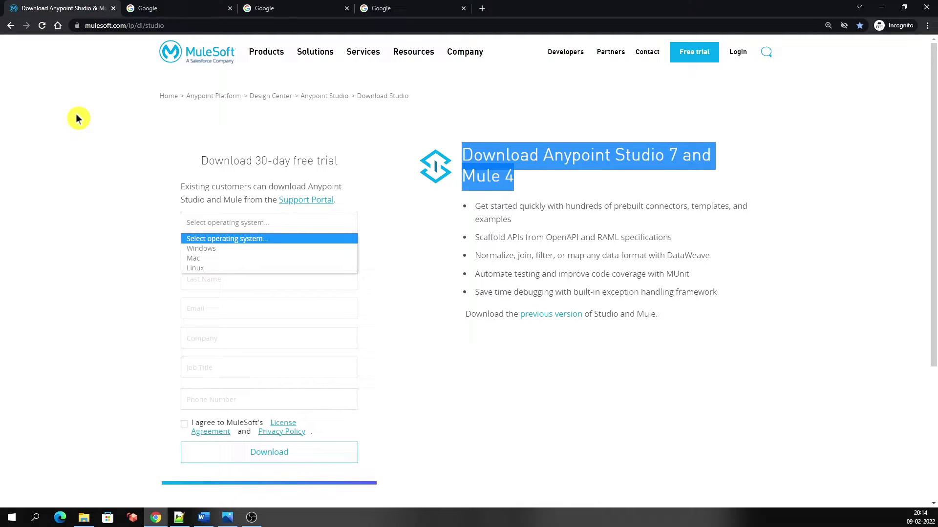
left_click(200, 250)
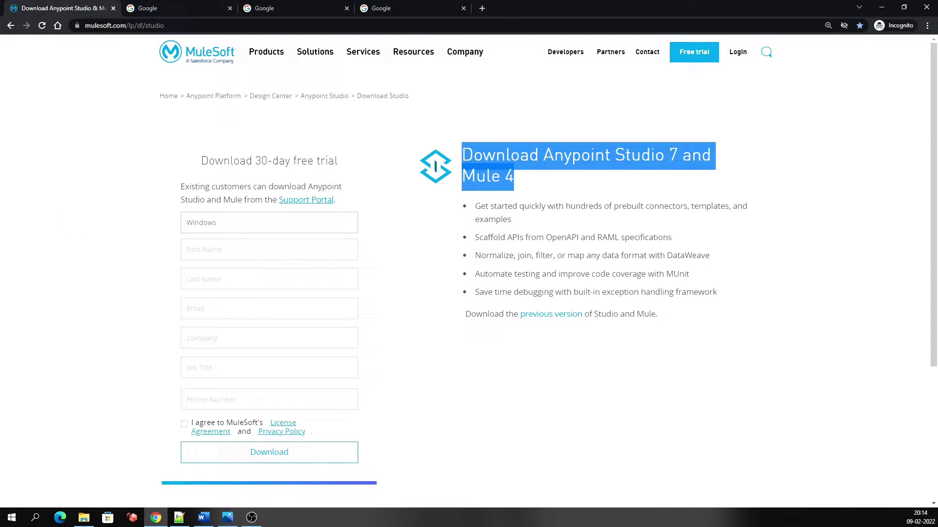
left_click(435, 326)
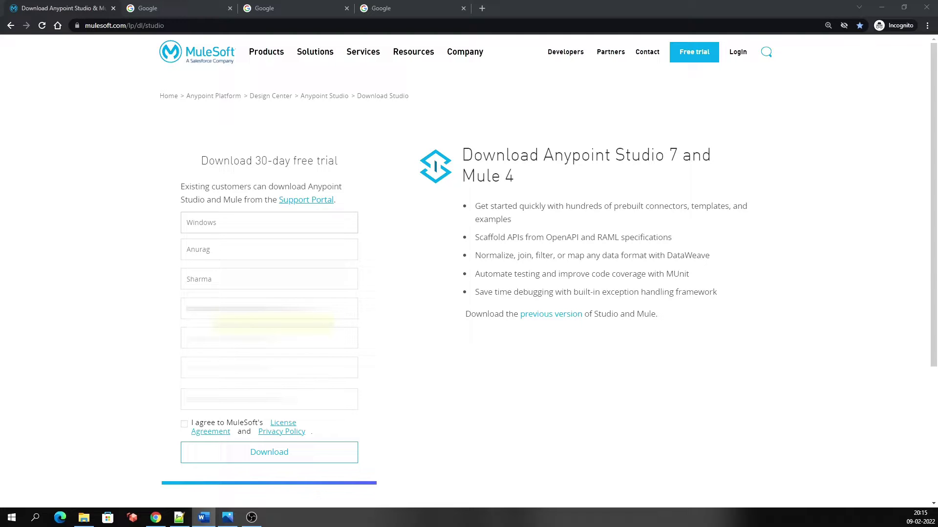
left_click(184, 429)
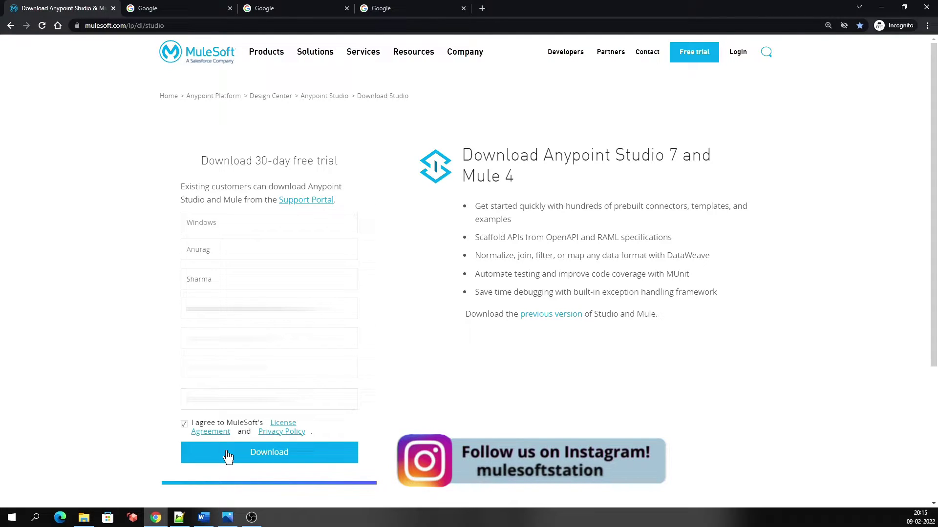
Download AnypointStudio-7.11.1-win64.zip and show its progress in Chrome's full Downloads list
left_click(228, 457)
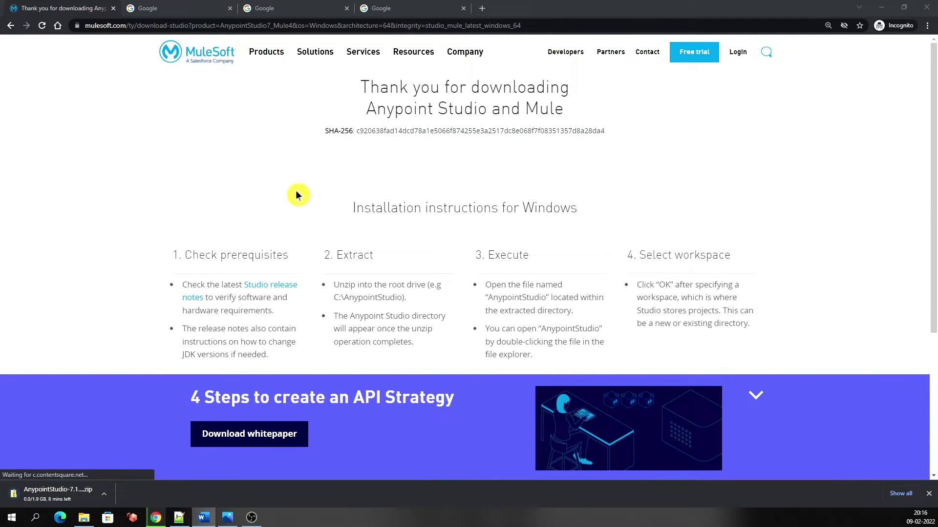
scroll(185, 204, "down", 2)
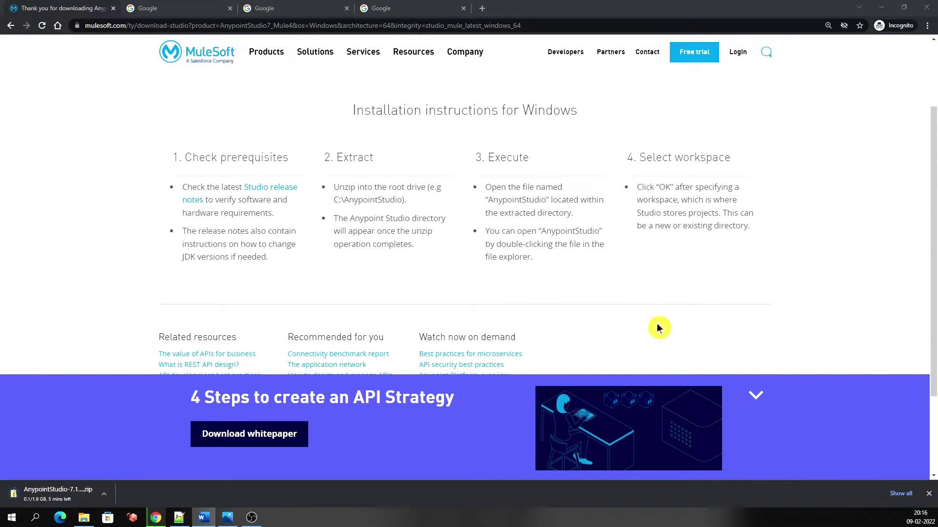
left_click(897, 497)
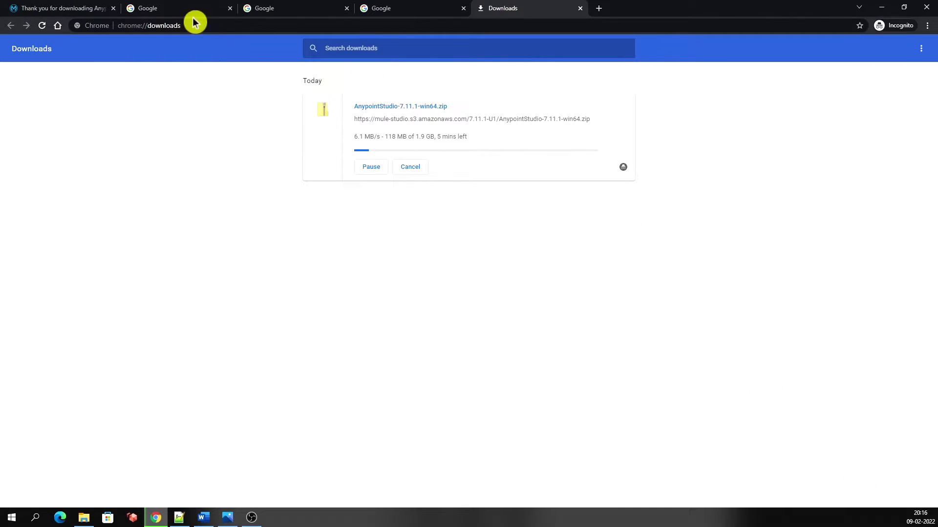
Switch to the first tab, 'Thank you for downloading Anypoint…', to see the Windows installation steps
left_click(79, 7)
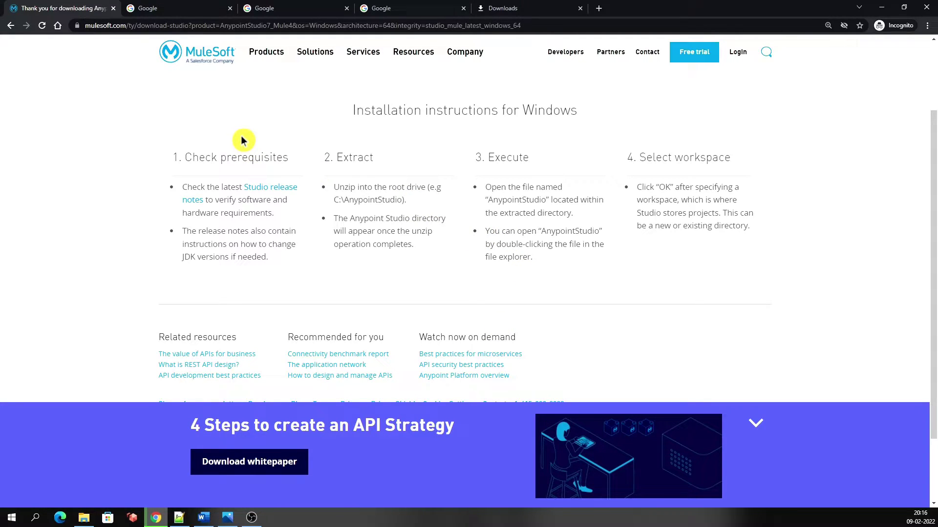
scroll(242, 141, "up", 2)
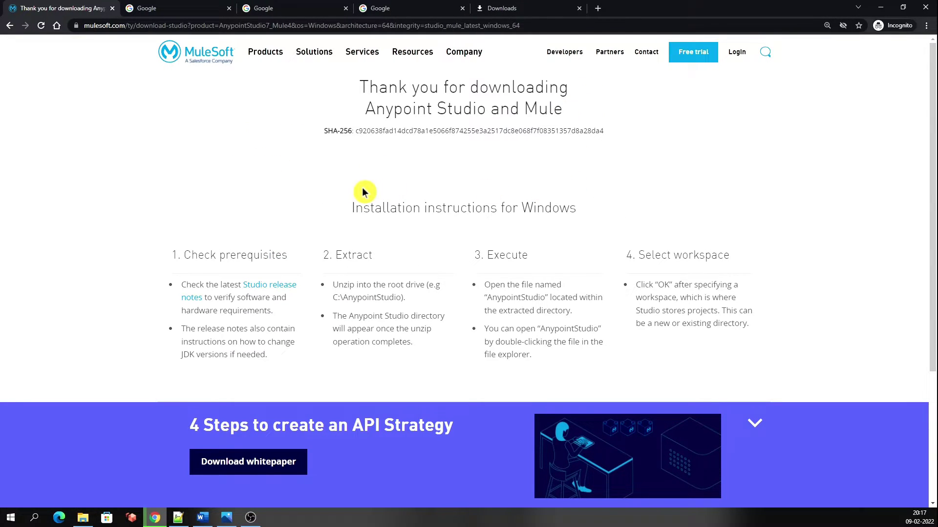
left_click_drag(341, 186, 588, 218)
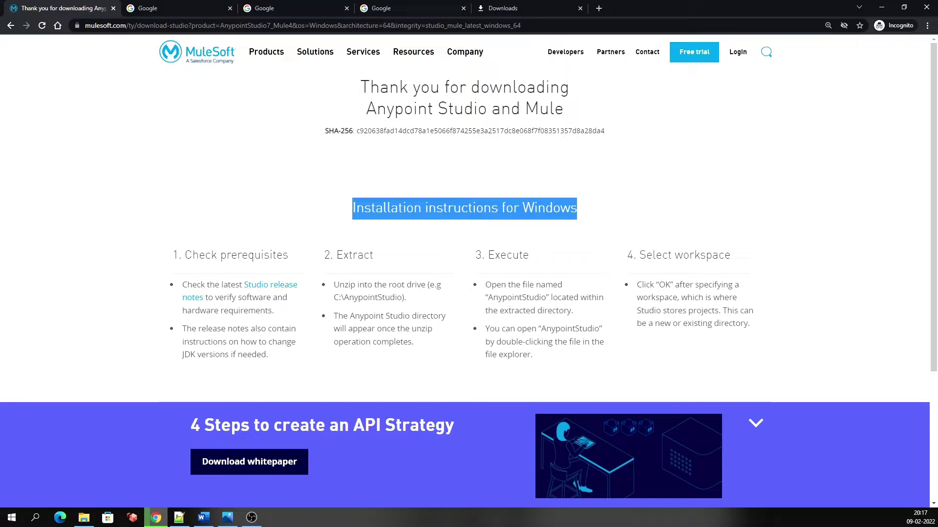
Load the MuleSoft studio download URL in the second tab and highlight the previous-version line
left_click(176, 9)
key("ctrl+a")
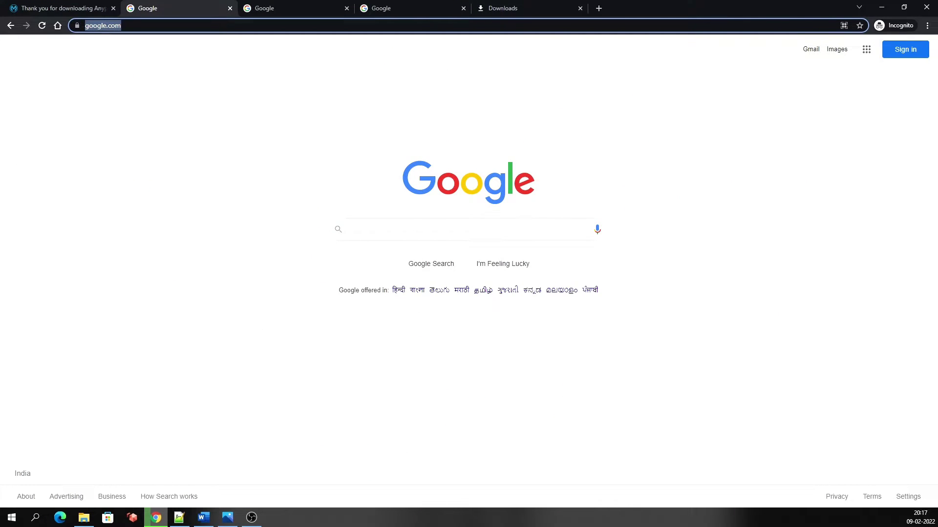
key("ctrl+v")
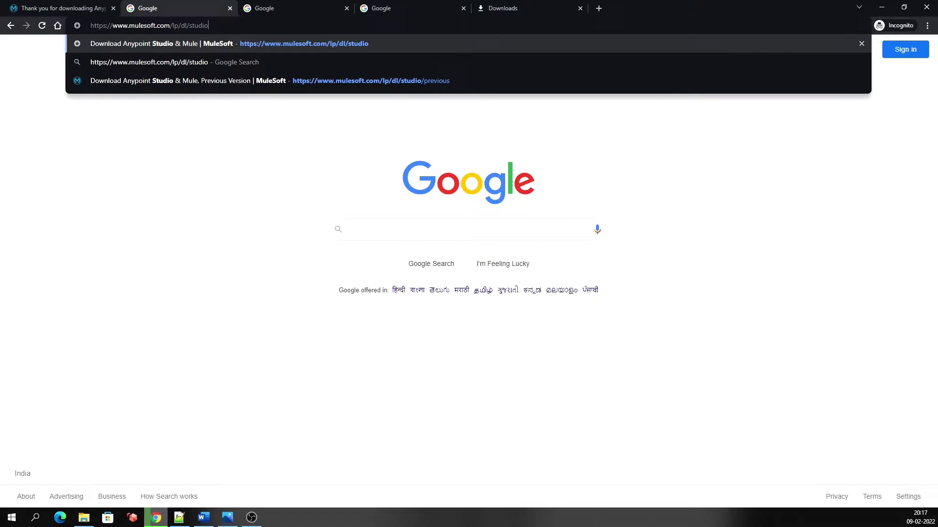
key("Return")
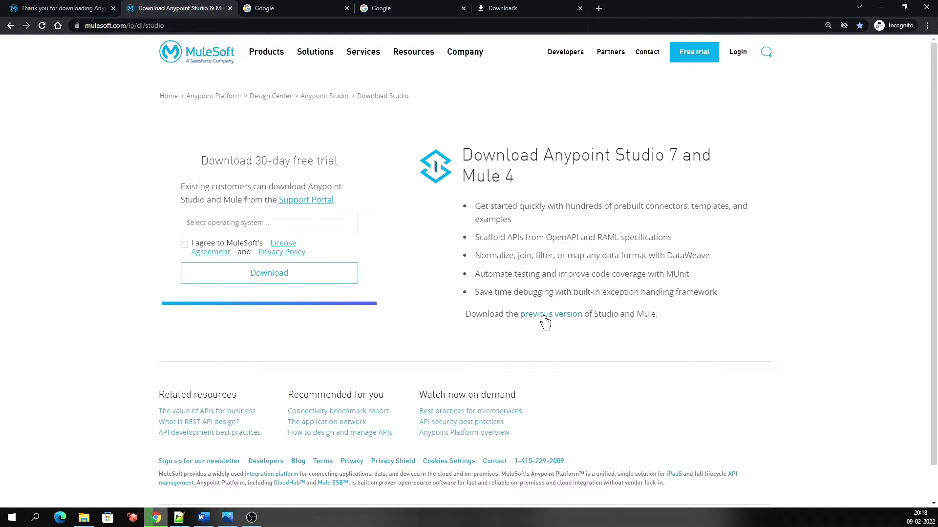
left_click_drag(461, 307, 702, 331)
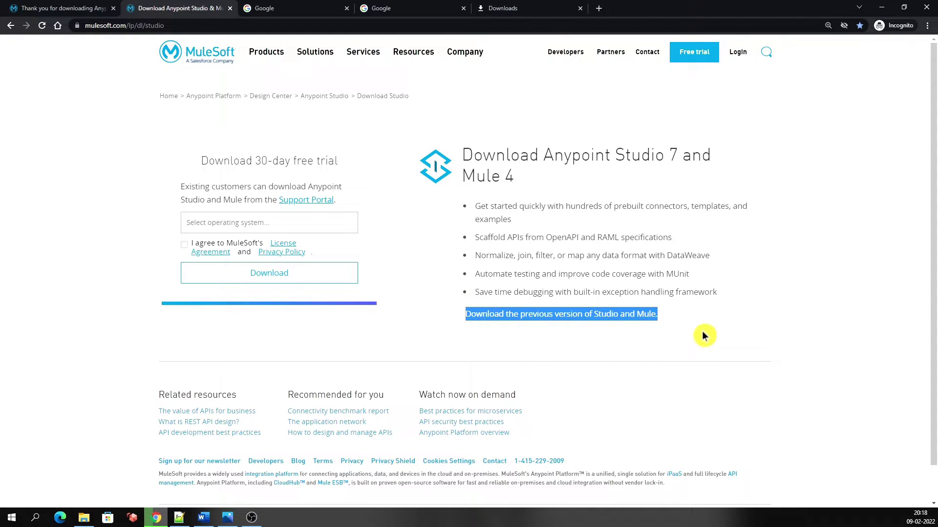
Follow the 'previous version' link to the Studio 6.6 and Mule 3.9 page and expand its version list
left_click(541, 327)
left_click(544, 317)
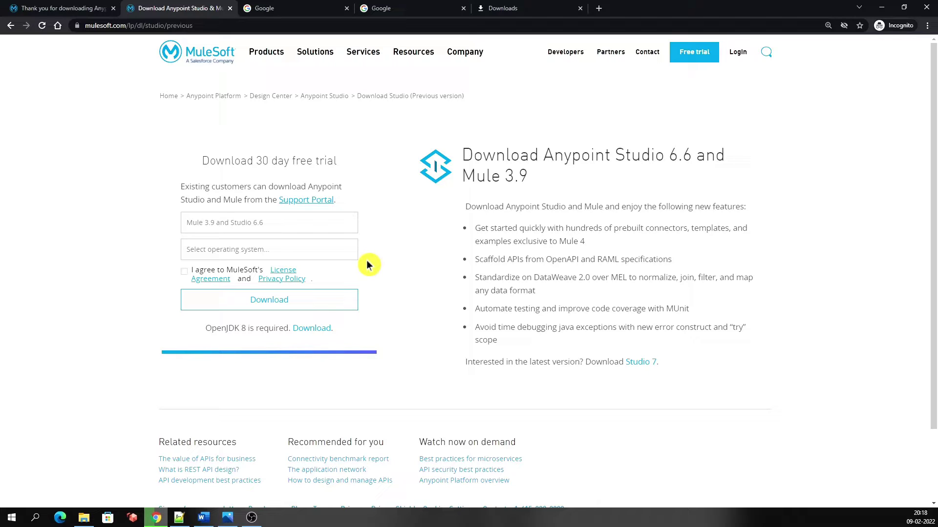
left_click(298, 223)
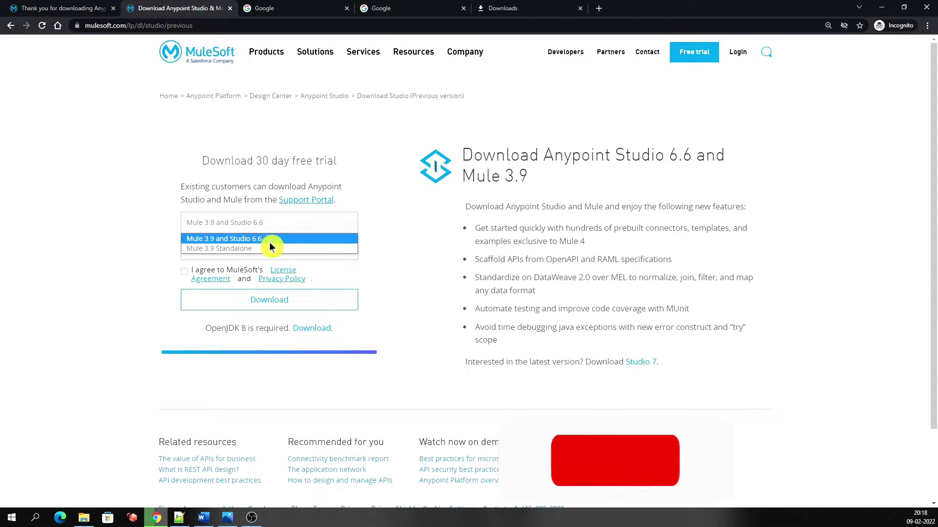
Set the previous-version form to Mule 3.9 and Studio 6.6 on Windows
left_click(222, 239)
left_click(211, 251)
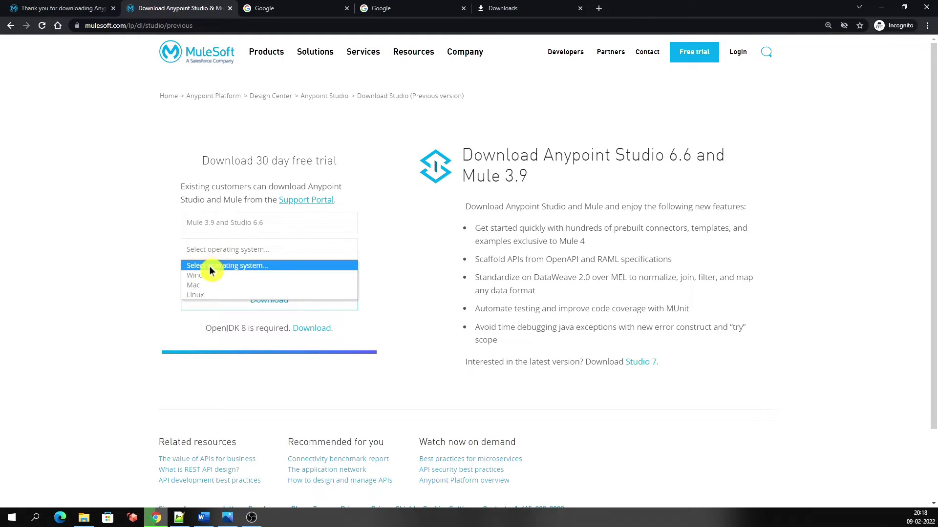
left_click(208, 274)
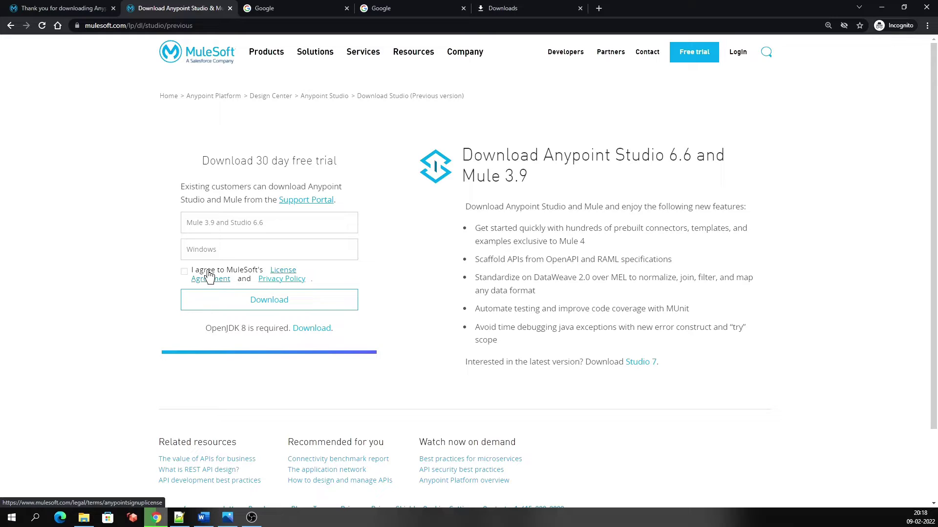
key("alt+Tab")
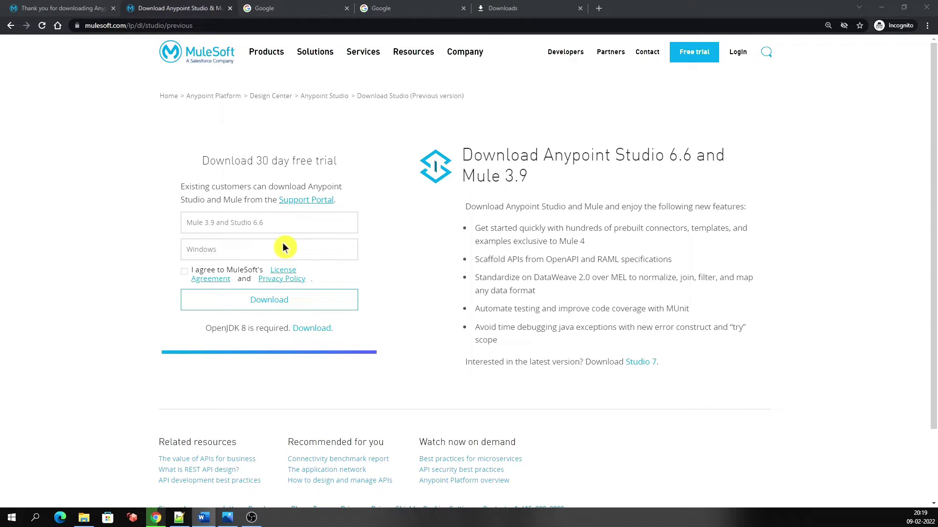
left_click(274, 230)
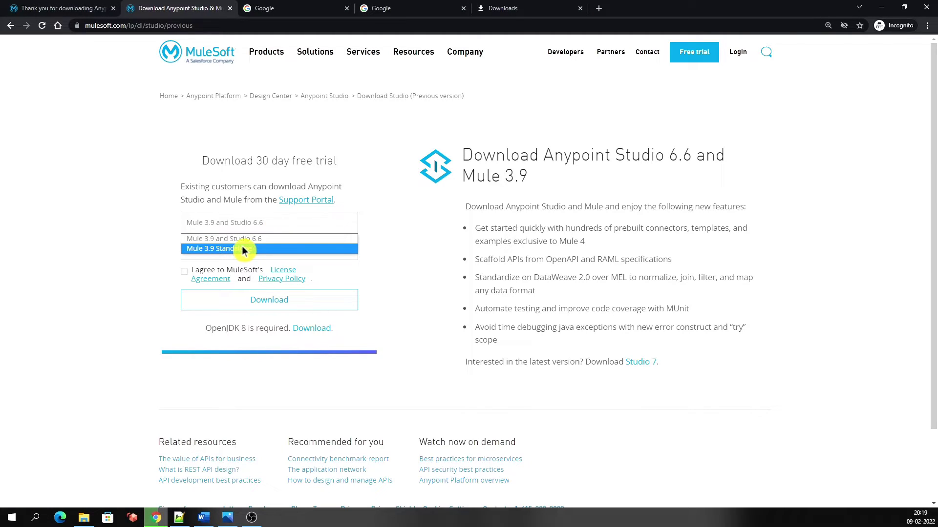
left_click(246, 242)
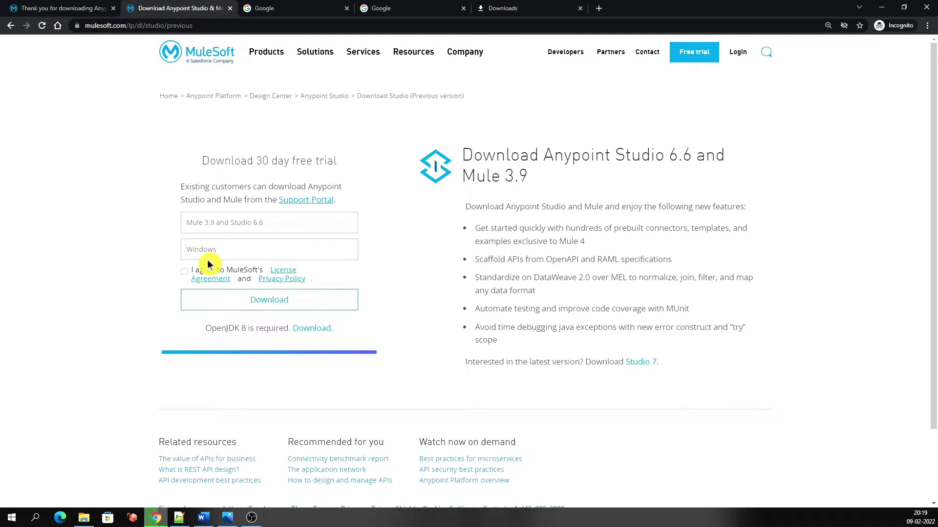
Accept the license agreement and highlight the OpenJDK 8 requirement note
left_click(185, 272)
left_click_drag(205, 329, 274, 345)
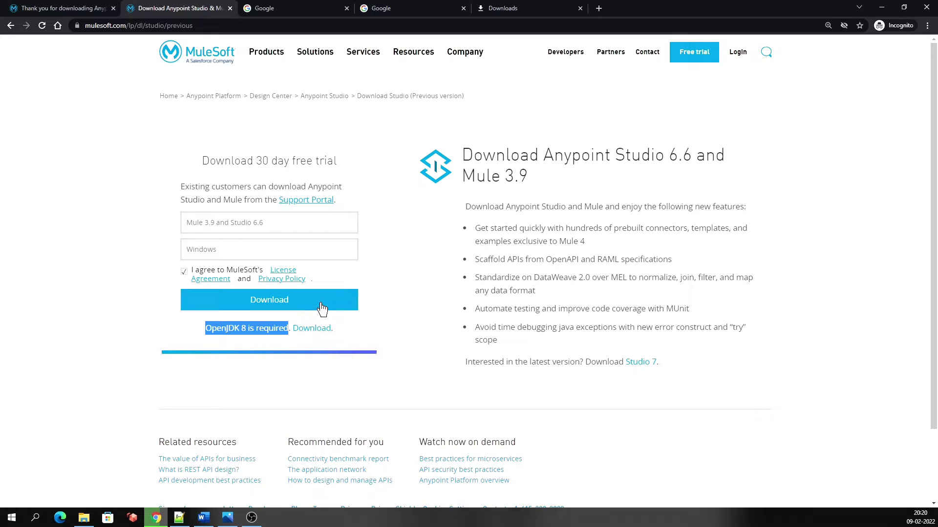
left_click(371, 283)
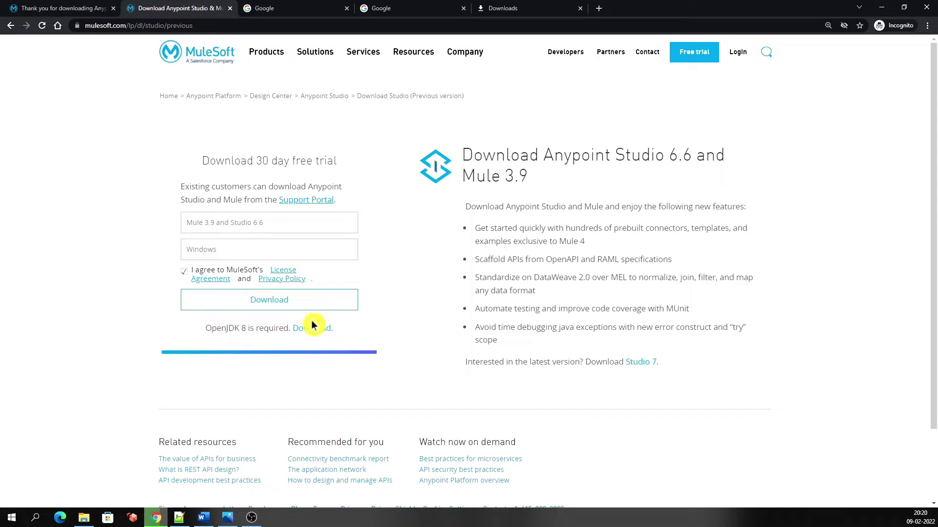
Download the Studio 6.6.9 Windows zip and list it beside 7.11.1 on Chrome's Downloads page
left_click(254, 309)
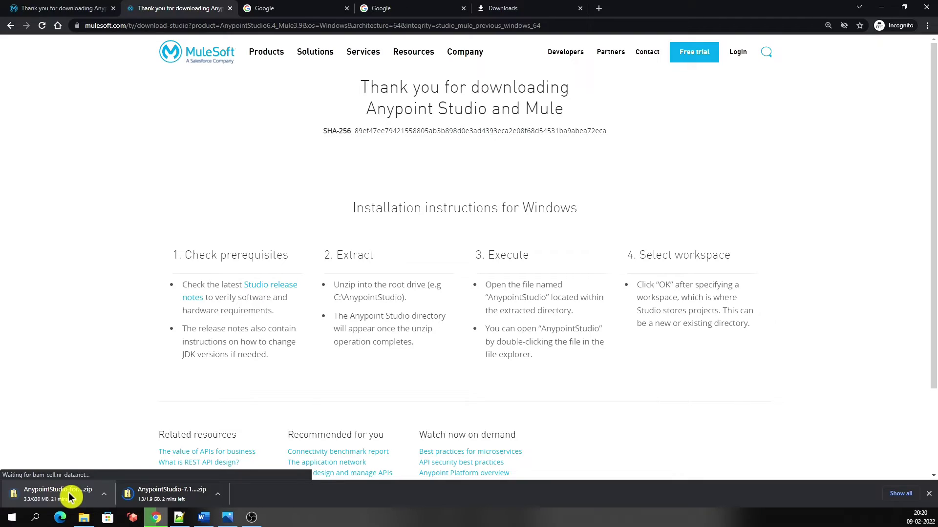
left_click(900, 493)
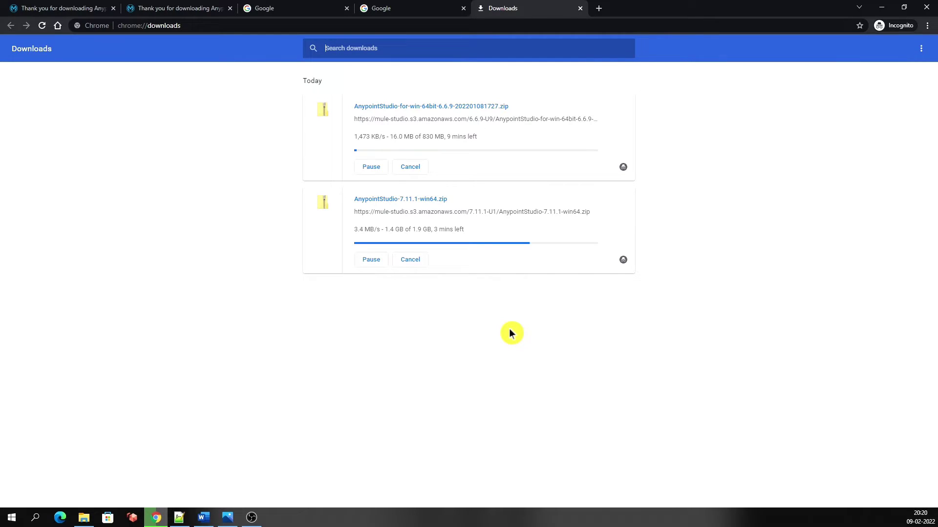
Highlight the 'Installation instructions for Windows' heading, then settle on the Anypoint Studio 7 thank-you tab
left_click(176, 8)
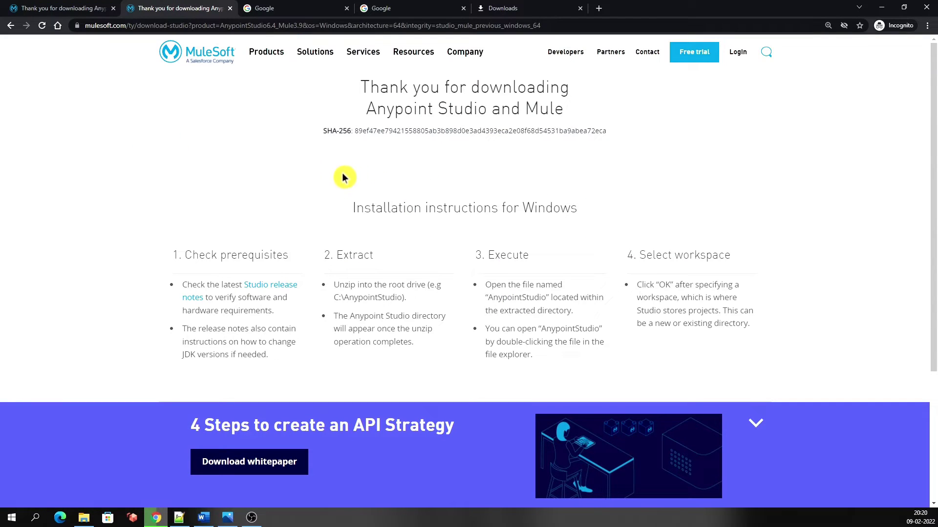
left_click_drag(343, 179, 597, 211)
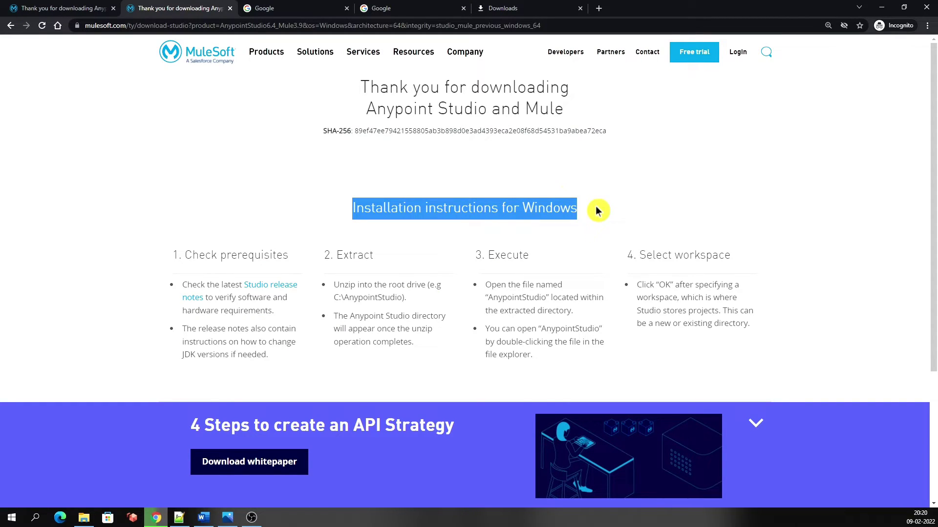
left_click(61, 9)
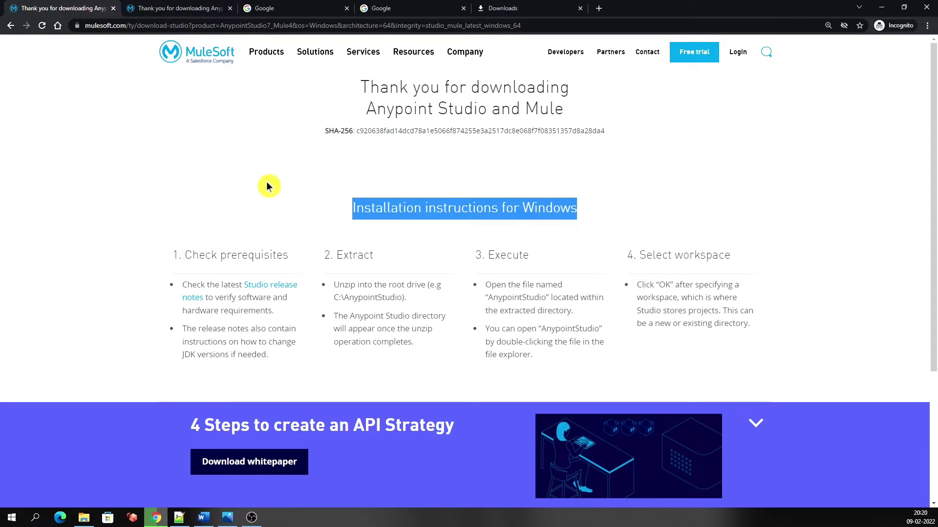
left_click(329, 178)
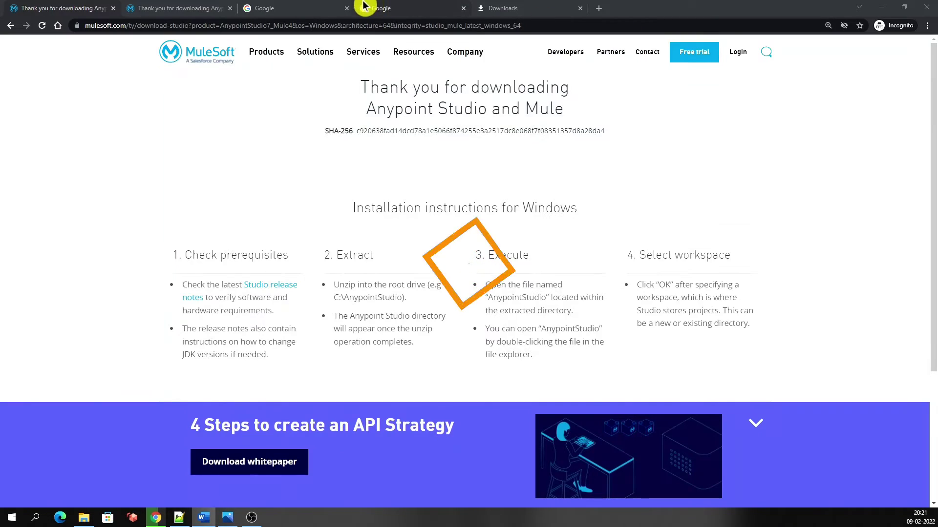
Paste the docs.mulesoft.com Anypoint Studio release-notes URL into the Google tab and load it
left_click(309, 8)
type("https://docs.mulesoft.com/release-notes/studio/anypoint-studio")
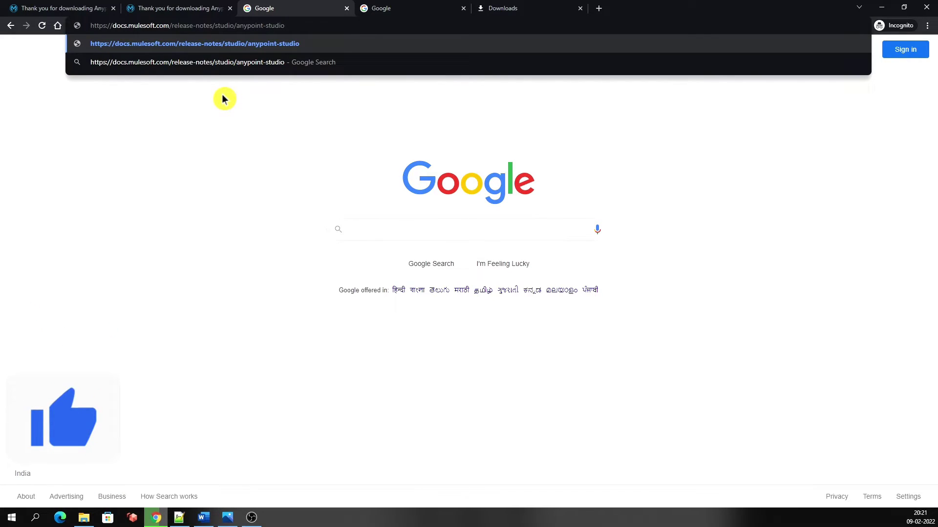
left_click(207, 87)
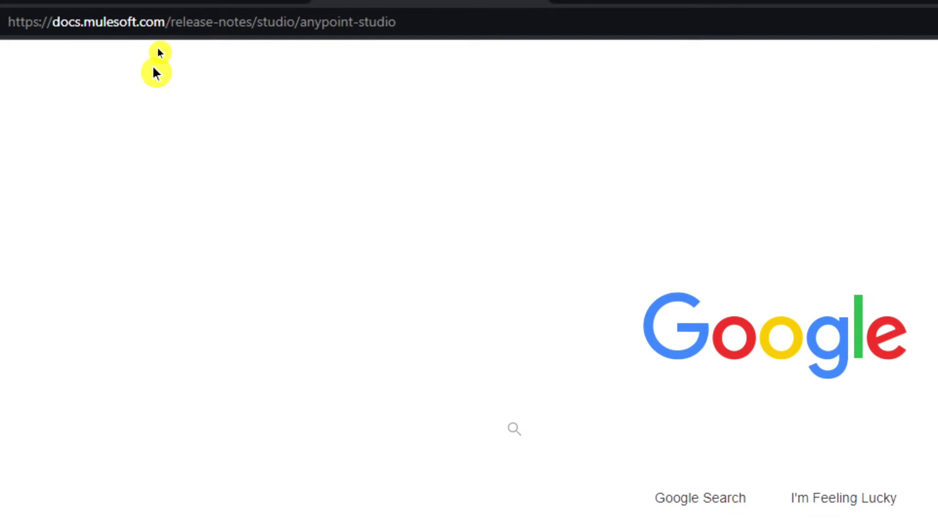
left_click(153, 21)
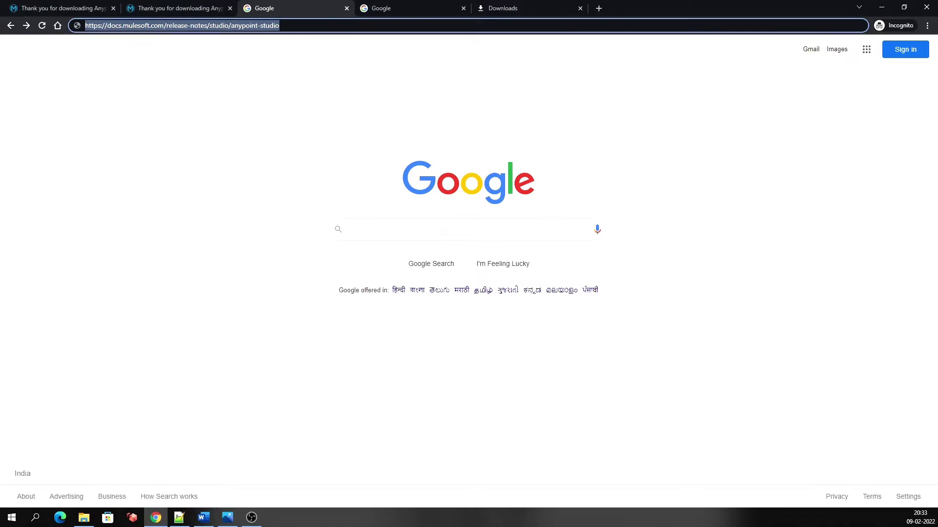
key("Return")
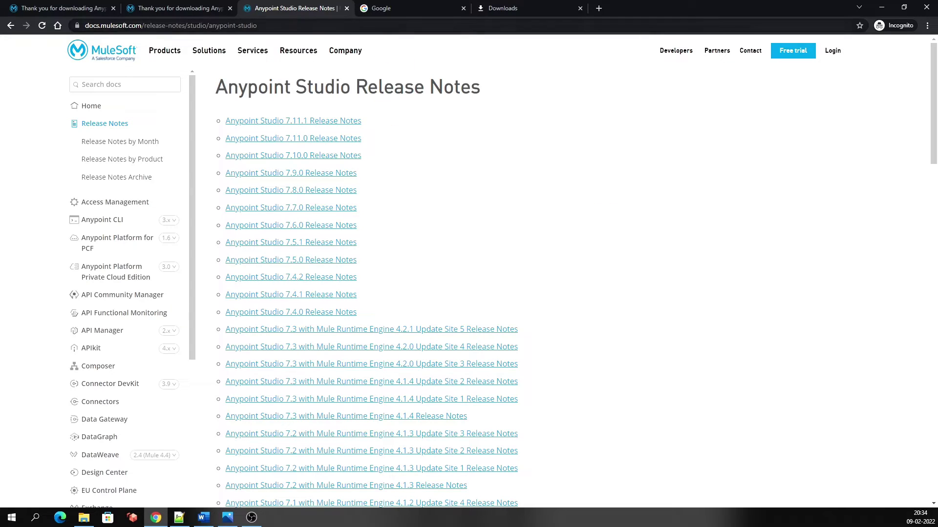
Switch to the second Google tab, leaving the help.mulesoft.com/s/downloads address unsubmitted
left_click(386, 8)
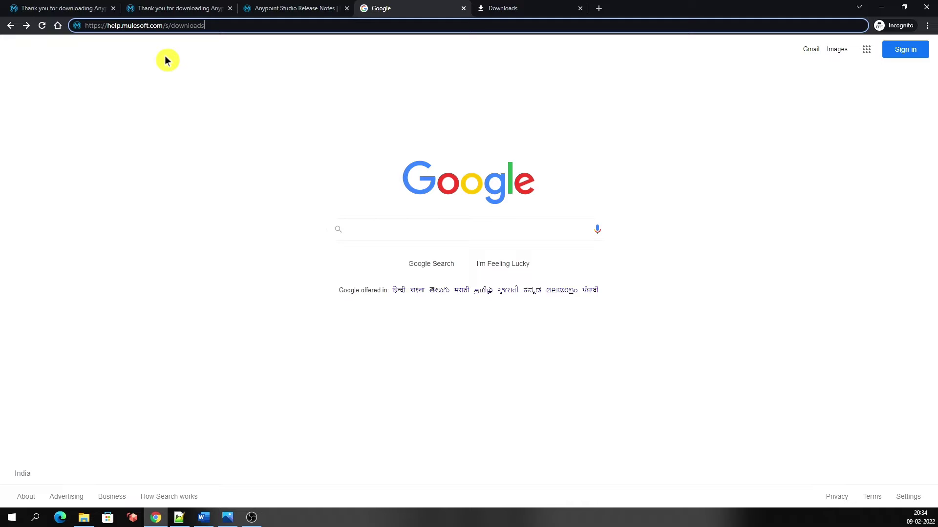
left_click(121, 45)
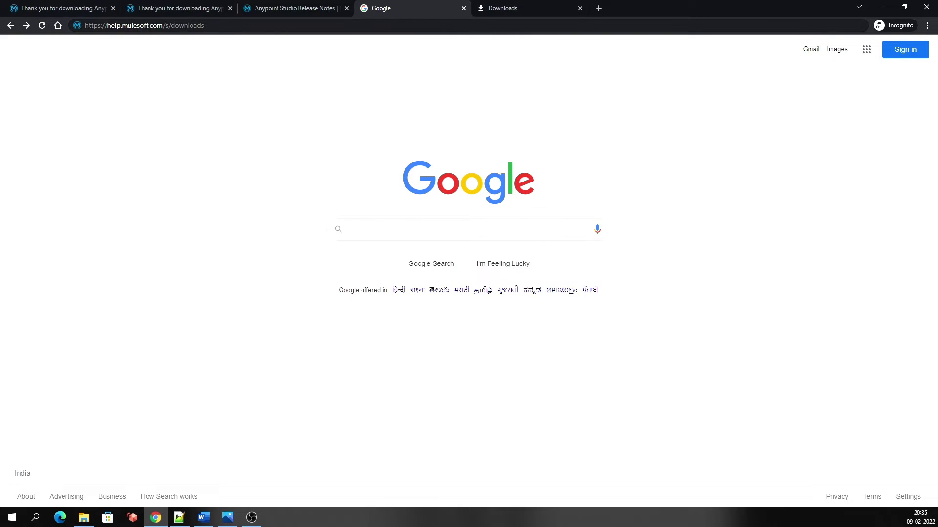
left_click(122, 26)
key("Return")
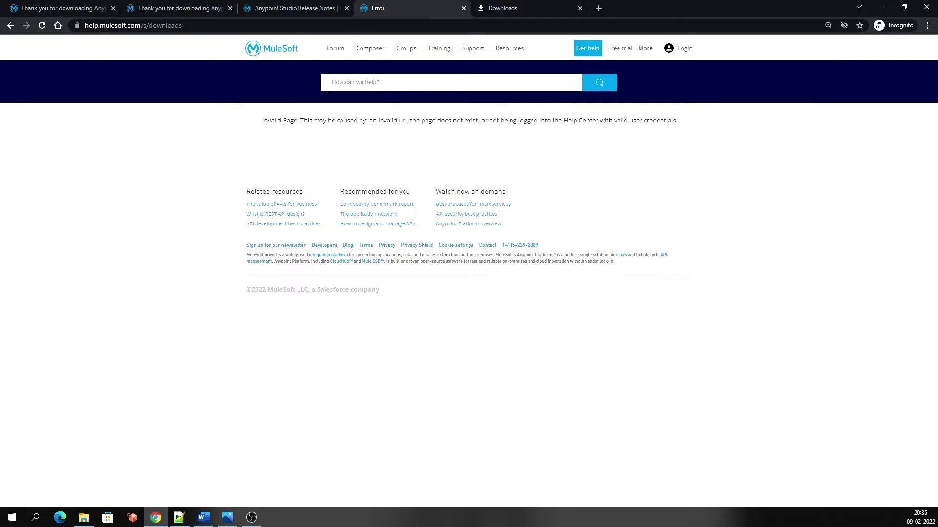
left_click_drag(259, 120, 697, 146)
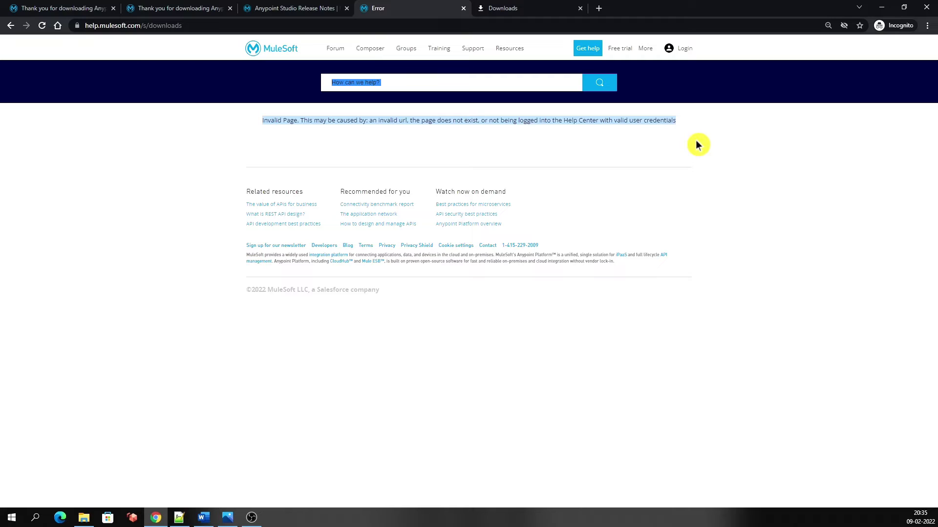
left_click(374, 147)
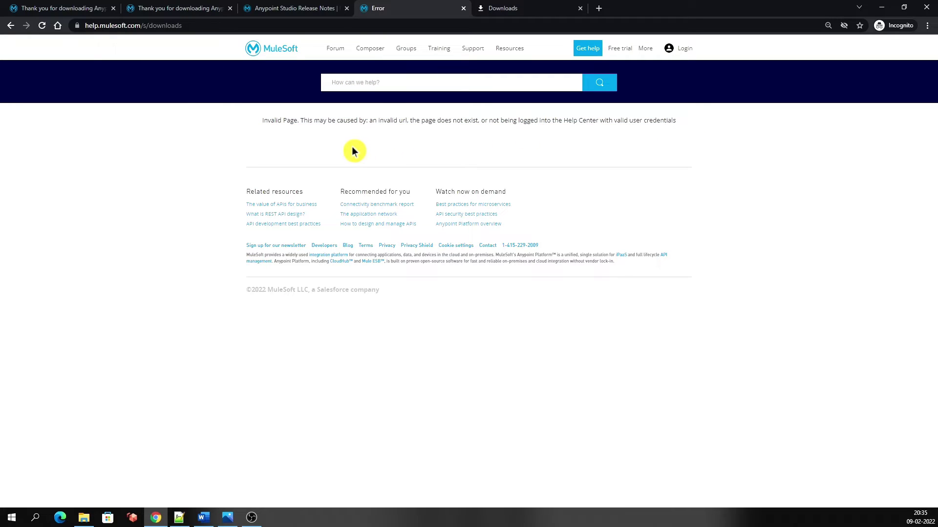
Go to the Help Center login page with its Anypoint Platform, Composer and On-Premise options
left_click(670, 51)
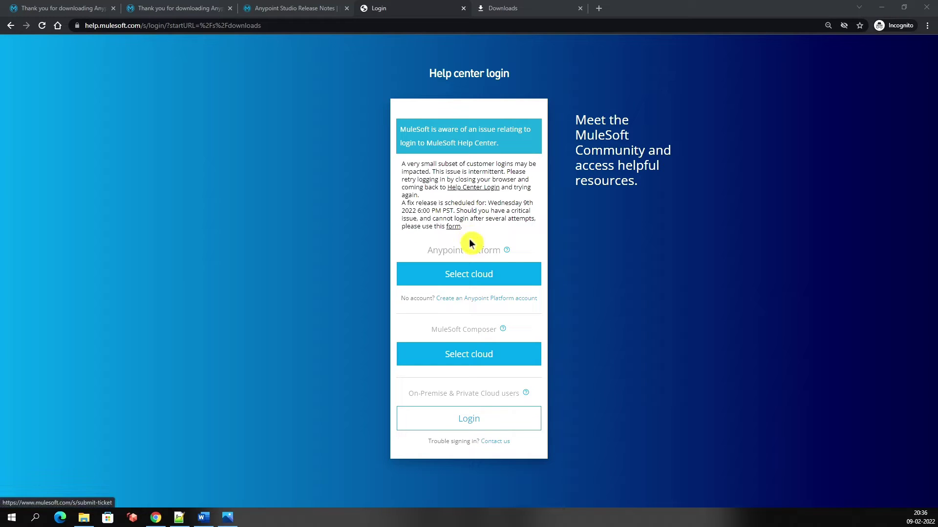
mouse_move(506, 252)
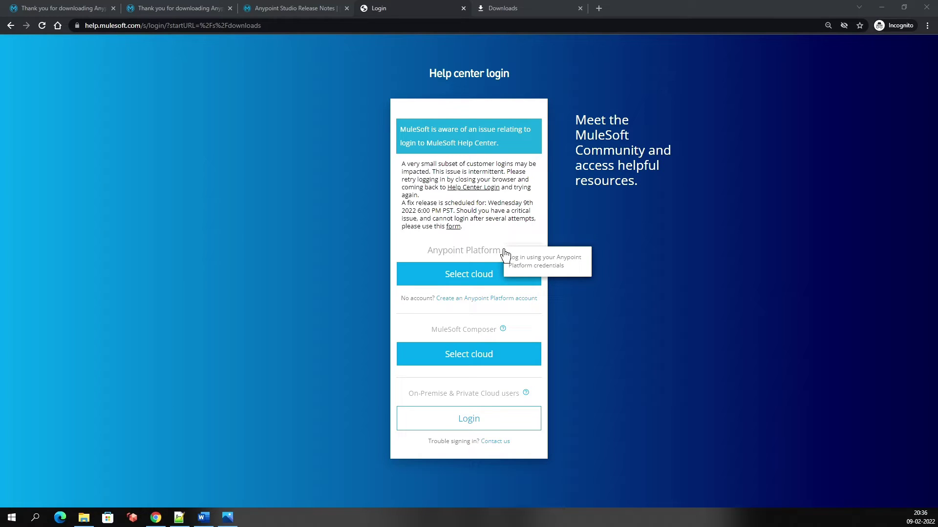
mouse_move(502, 330)
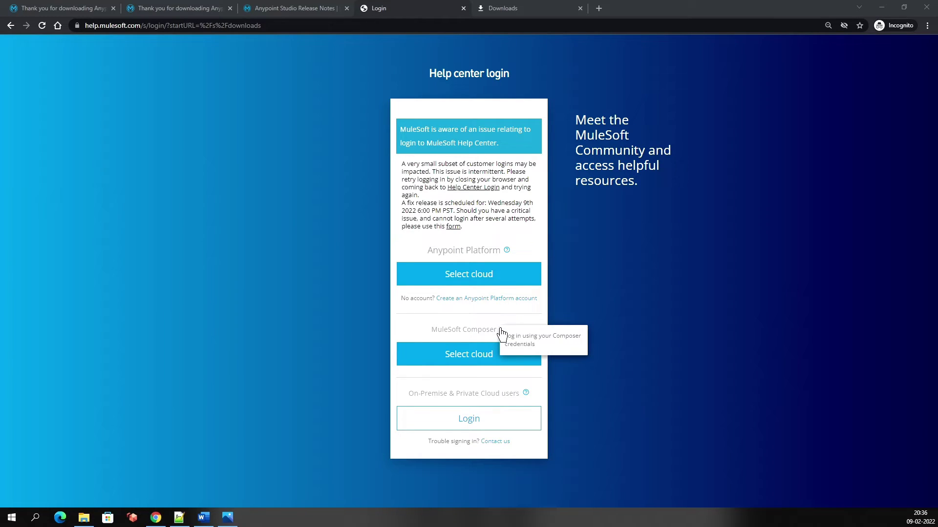
mouse_move(526, 396)
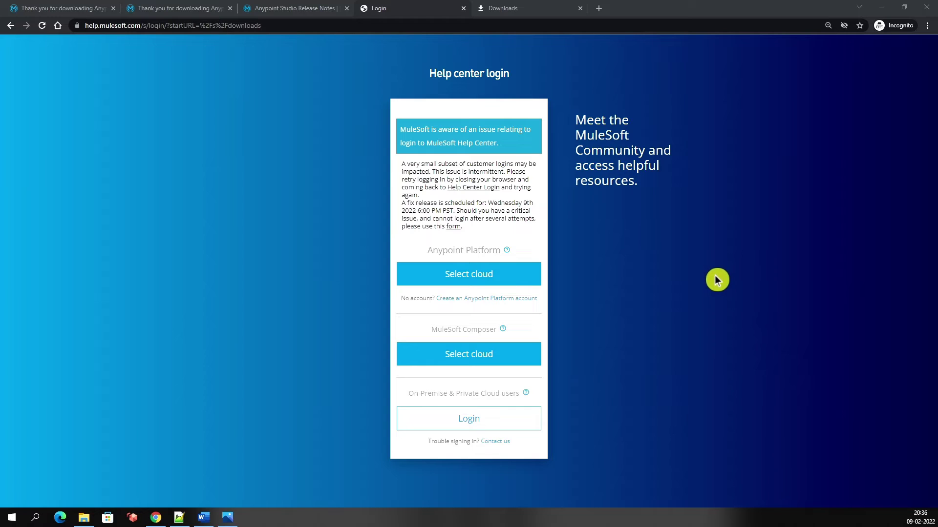
Sign in through the Anypoint Platform cloud with the account username and password
left_click(488, 282)
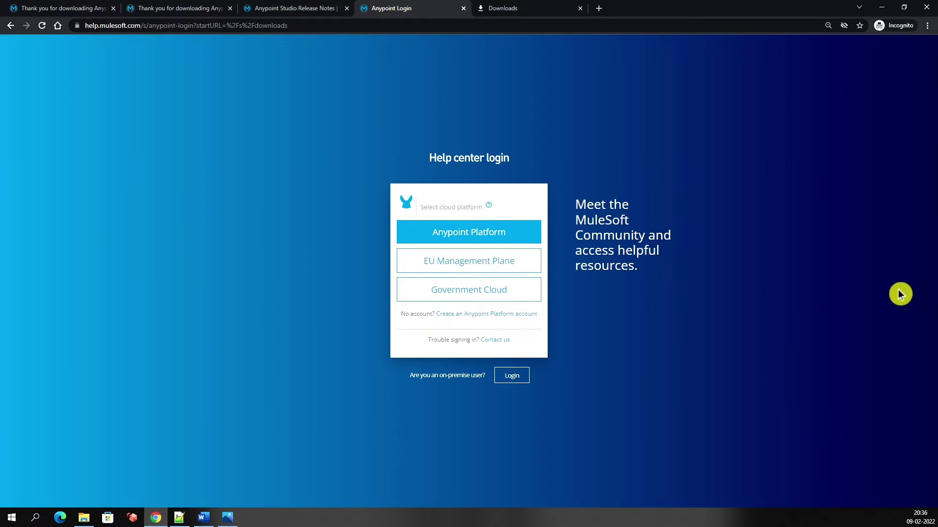
left_click(477, 235)
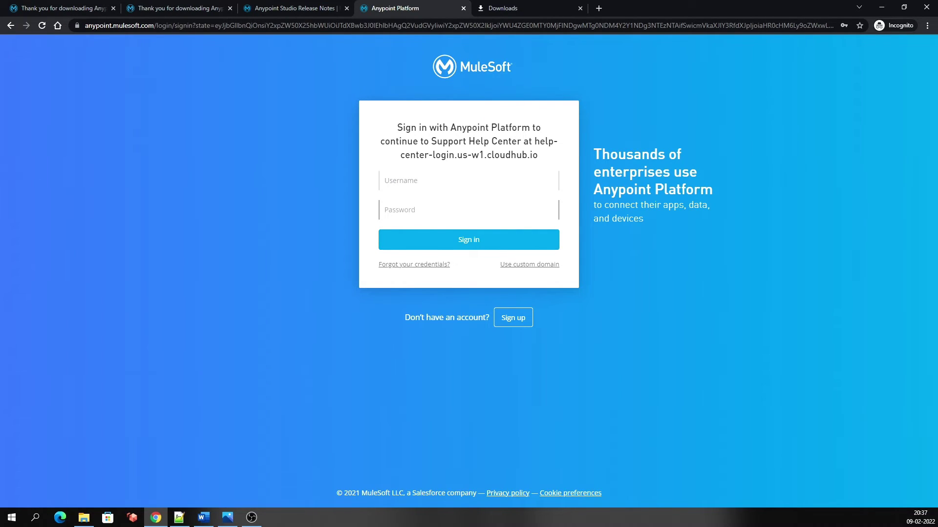
left_click(393, 186)
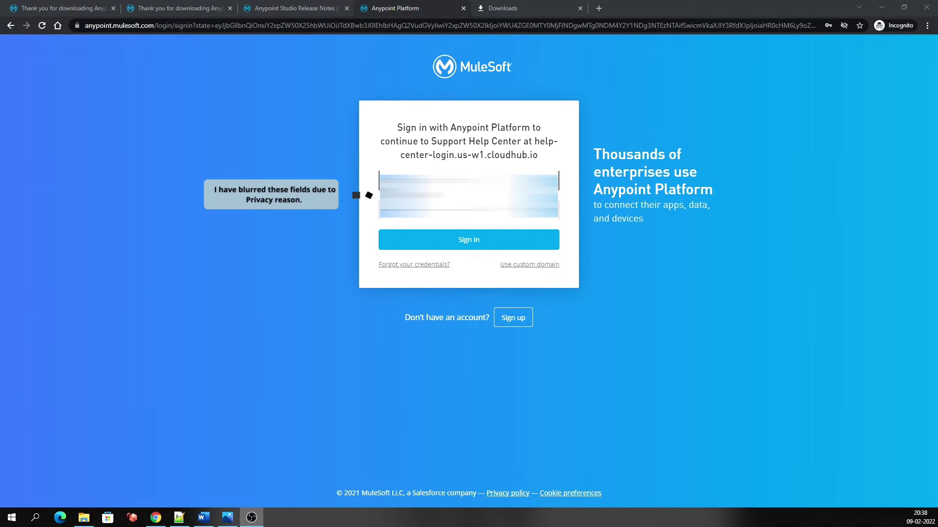
left_click(329, 477)
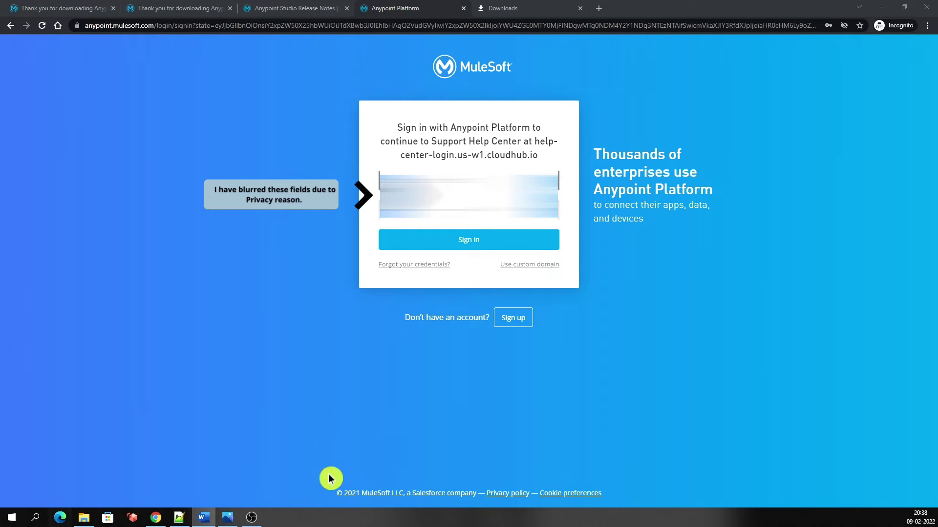
left_click(434, 239)
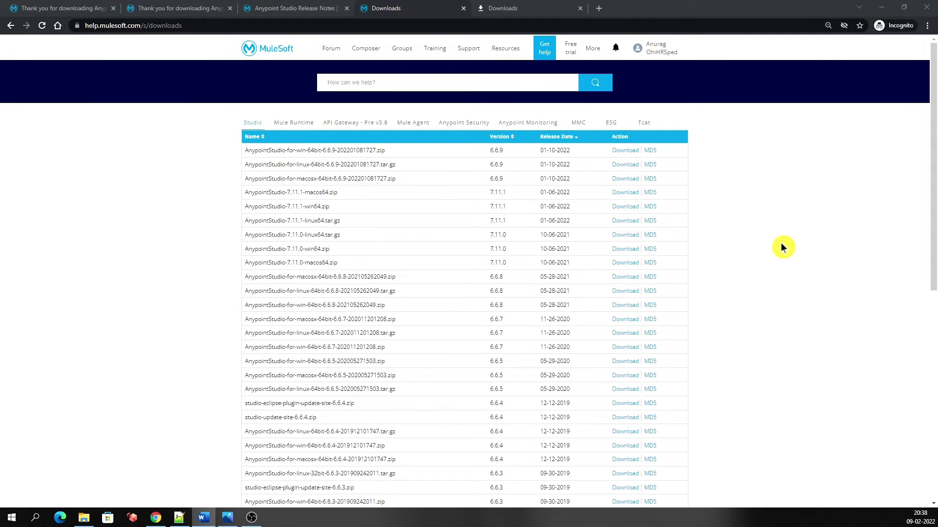
left_click(318, 7)
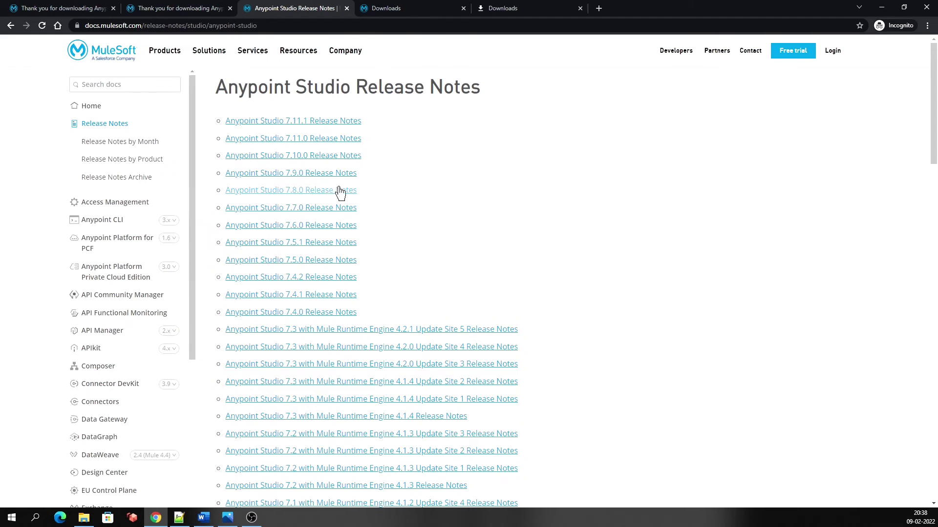
left_click(429, 9)
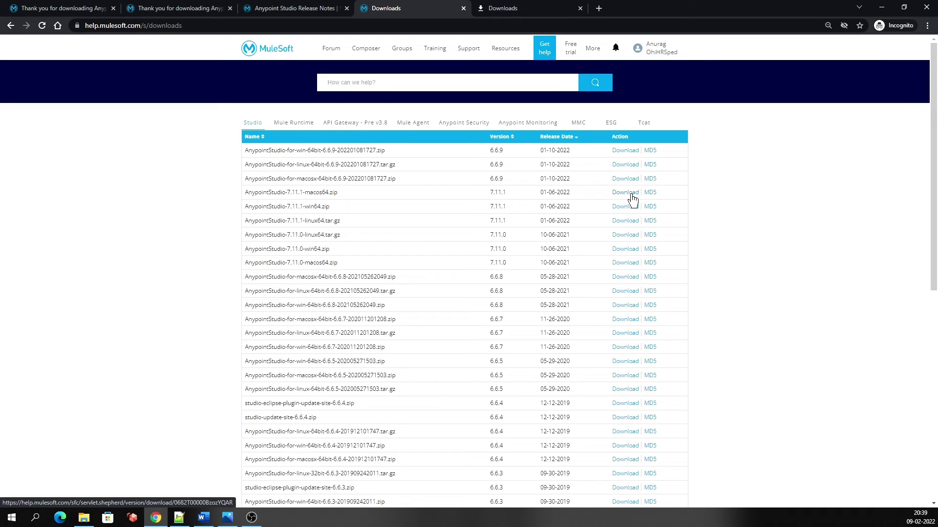
Switch the Downloads table to Mule Runtime, listing the 3.8.x, 3.9.x and 4.1.x standalone builds
left_click(281, 126)
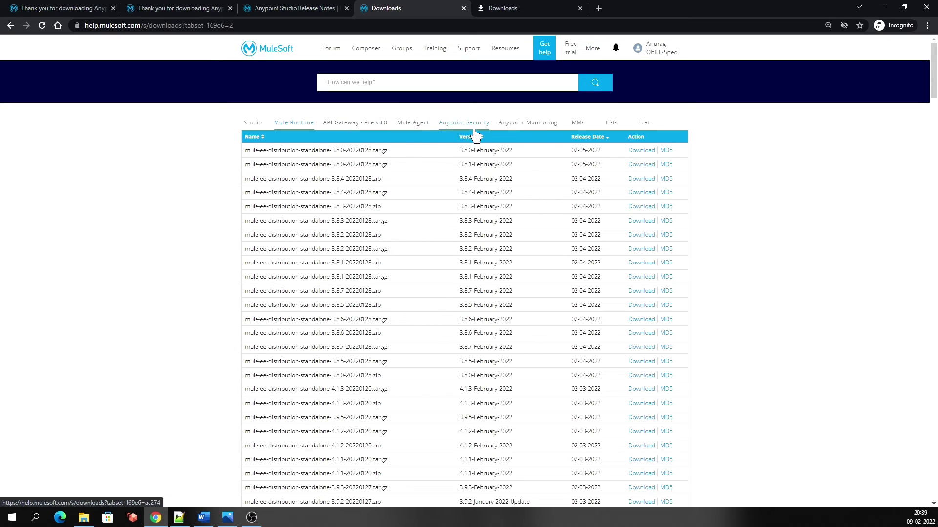
left_click(527, 128)
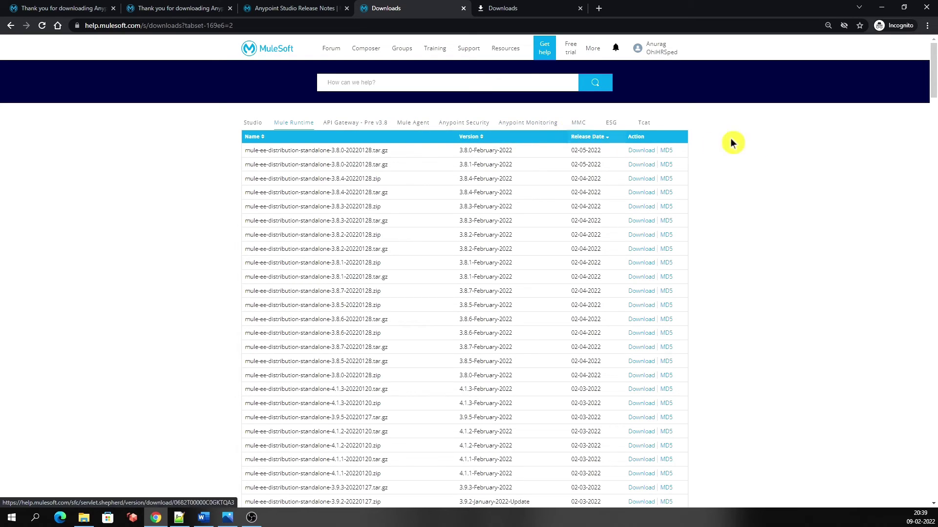